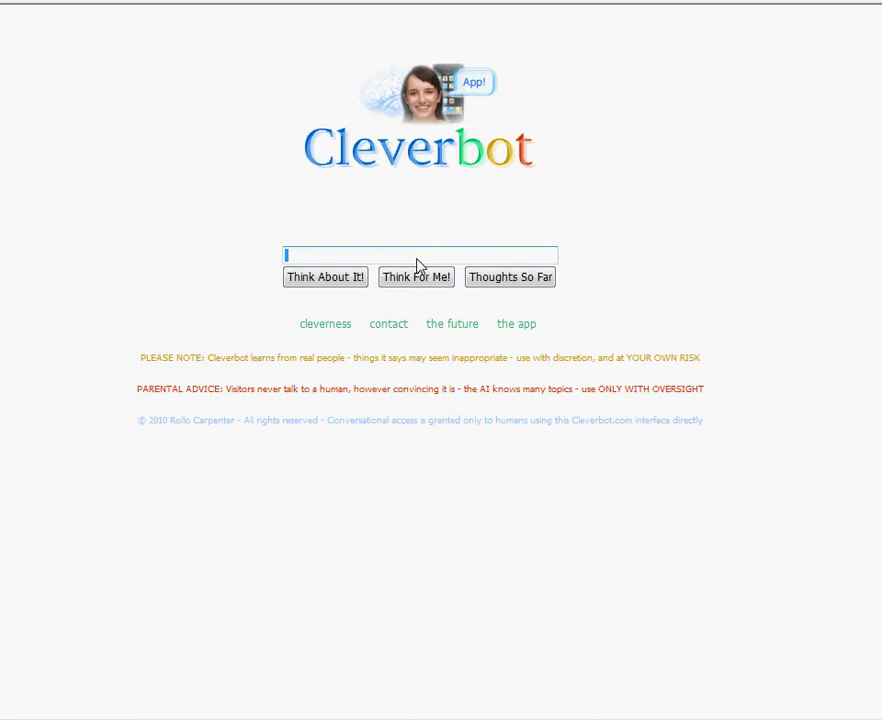
pyautogui.write('?')
# Step: Send two bare question marks to Cleverbot to start the chat
pyautogui.click(366, 281)
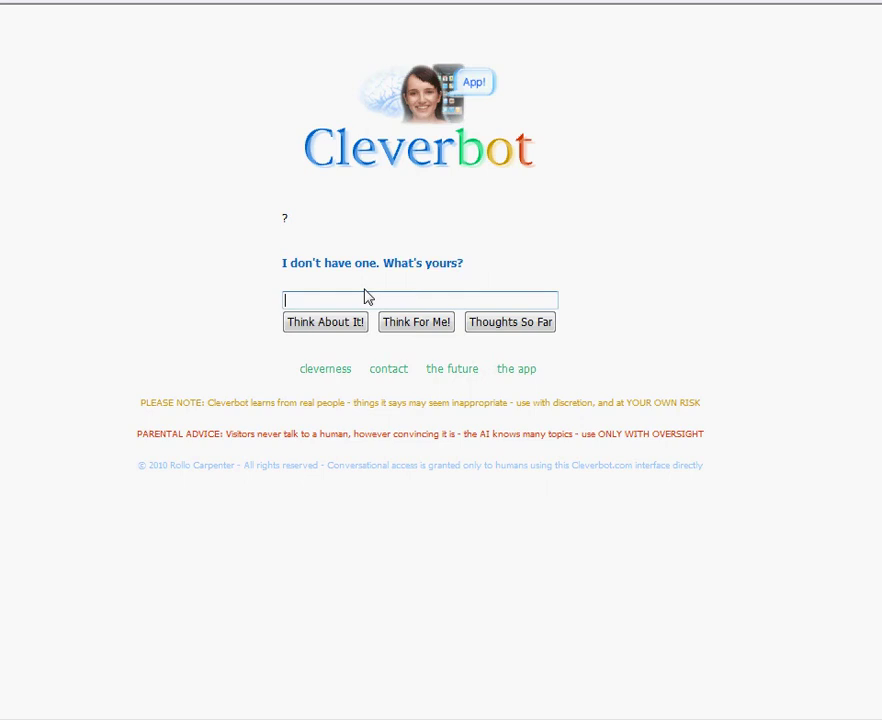
pyautogui.write('?')
pyautogui.press('Return')
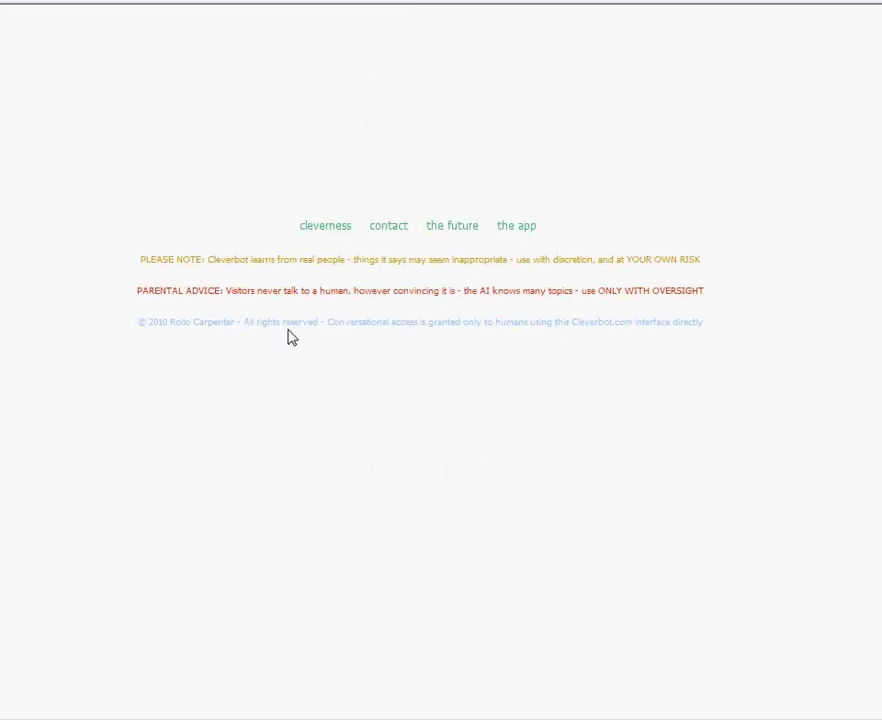
pyautogui.write('?')
# Step: Send a long run of question marks, drawing replies such as 'Turnips.'
pyautogui.press('Return')
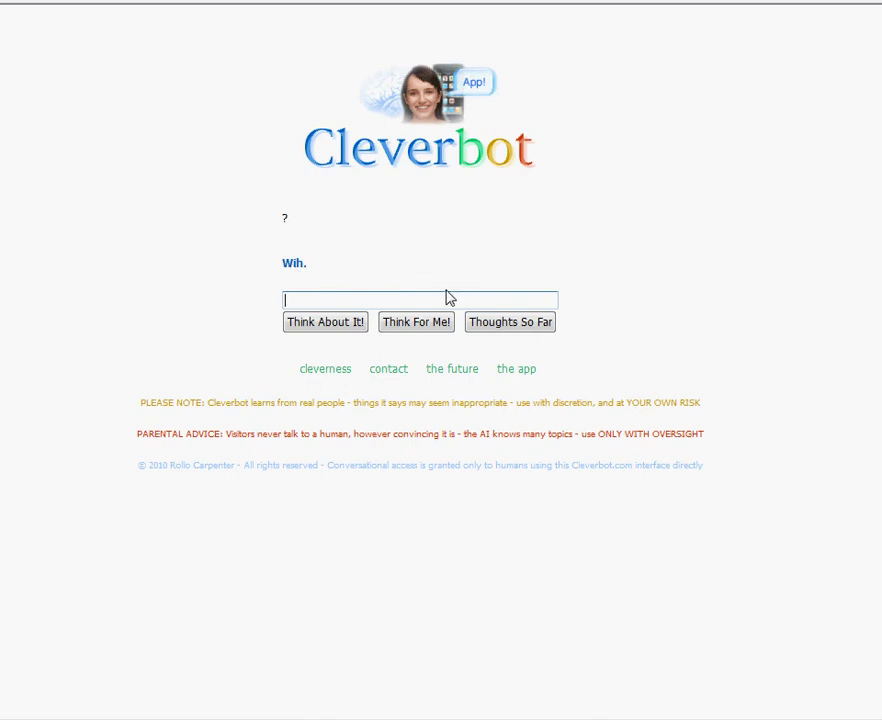
pyautogui.write('?')
pyautogui.press('Return')
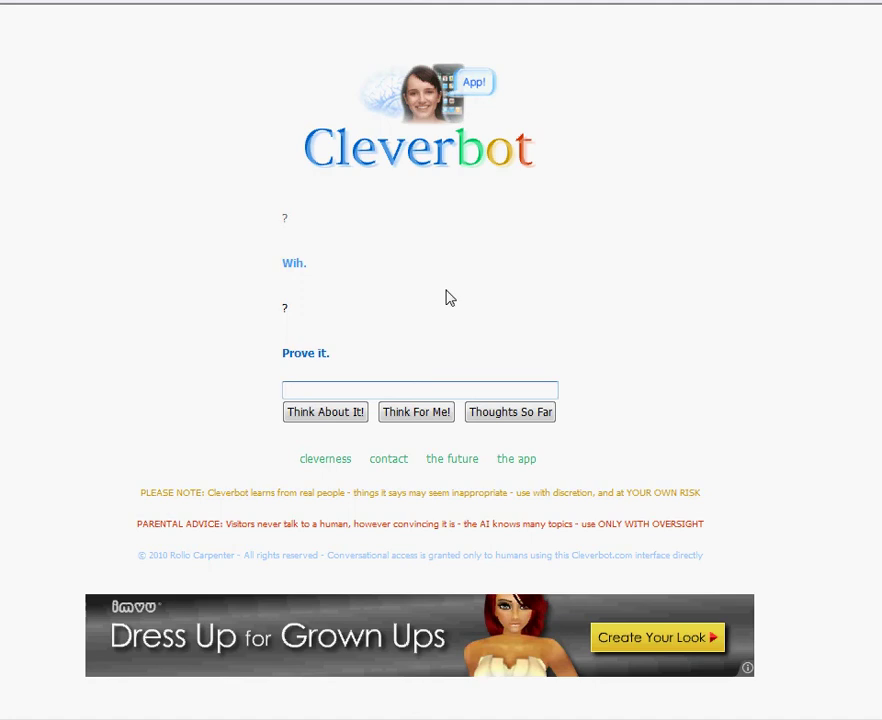
pyautogui.write('?')
pyautogui.press('Return')
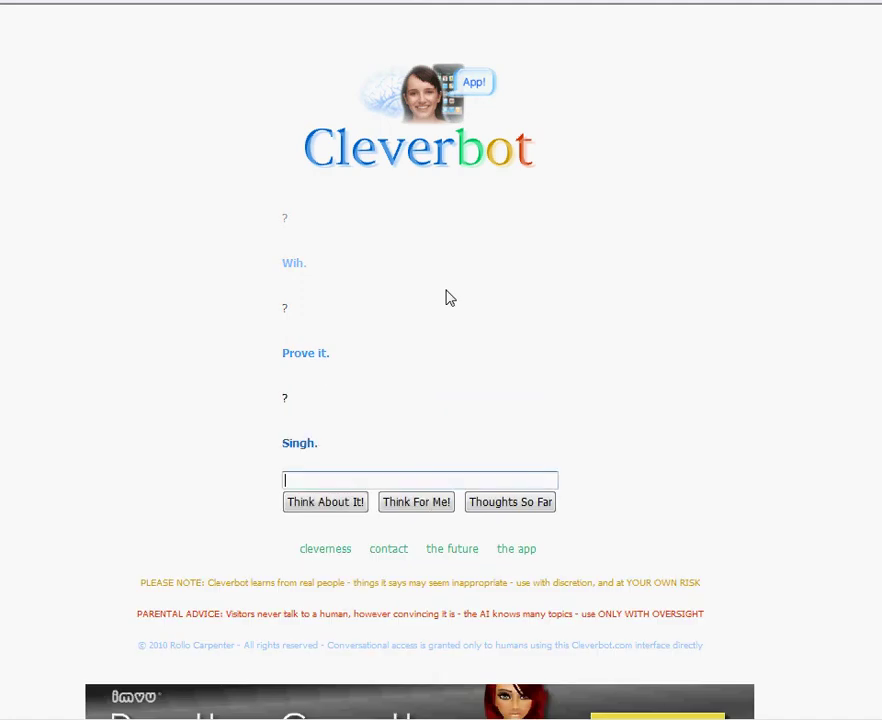
pyautogui.press('Return')
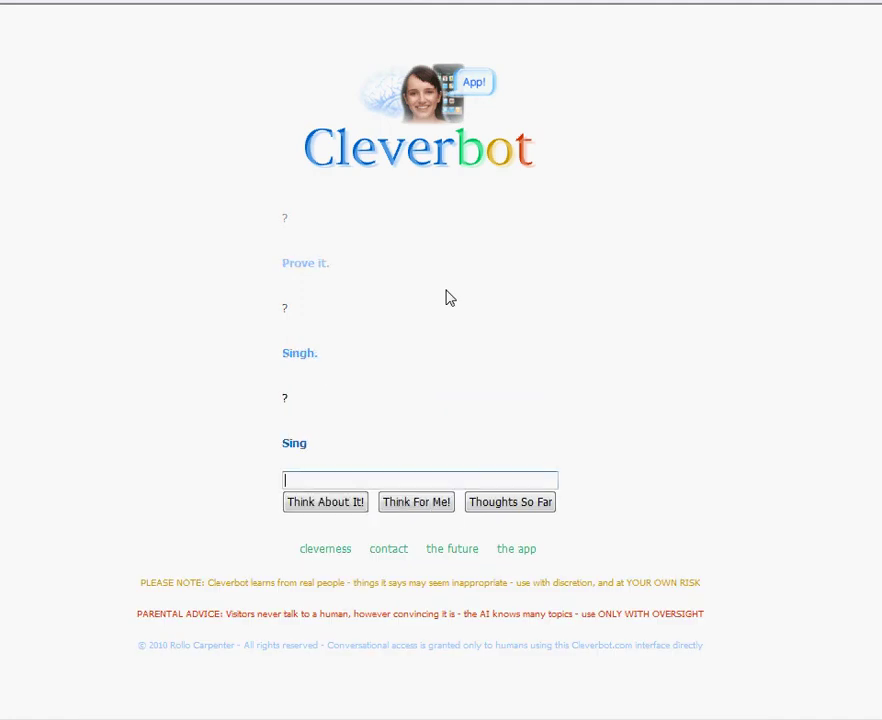
pyautogui.write('?')
pyautogui.press('Return')
pyautogui.write('?')
pyautogui.press('Return')
pyautogui.write('?')
pyautogui.press('Return')
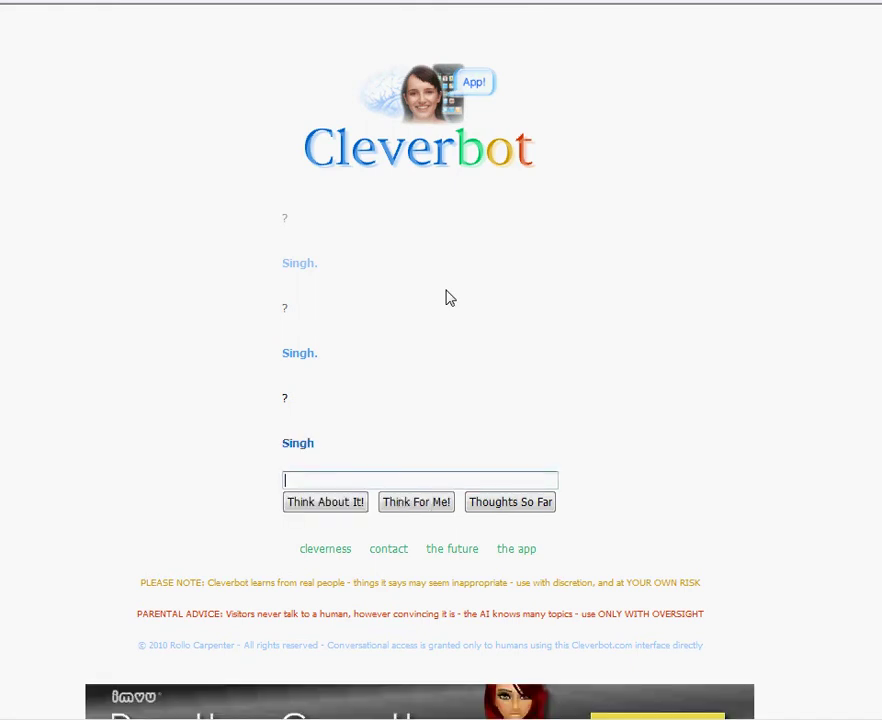
pyautogui.write('?')
pyautogui.press('Return')
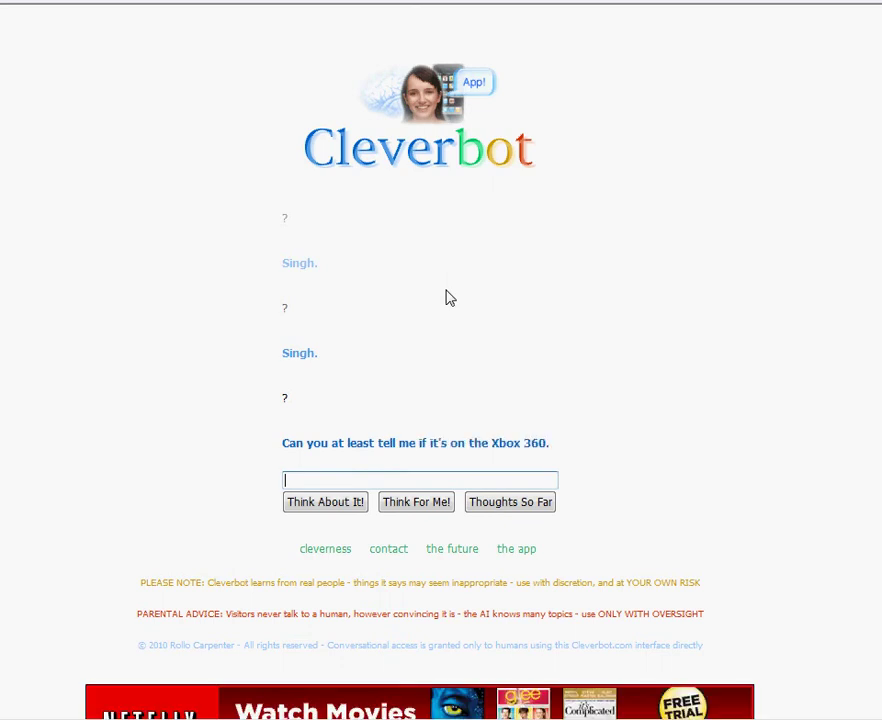
pyautogui.write('?')
pyautogui.press('Return')
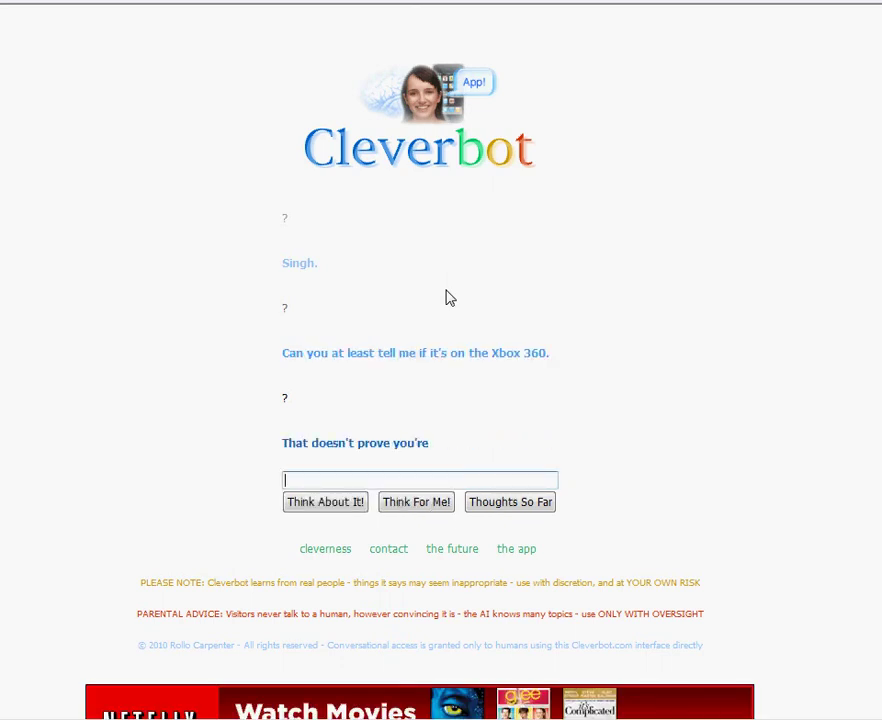
pyautogui.write('?')
pyautogui.press('Return')
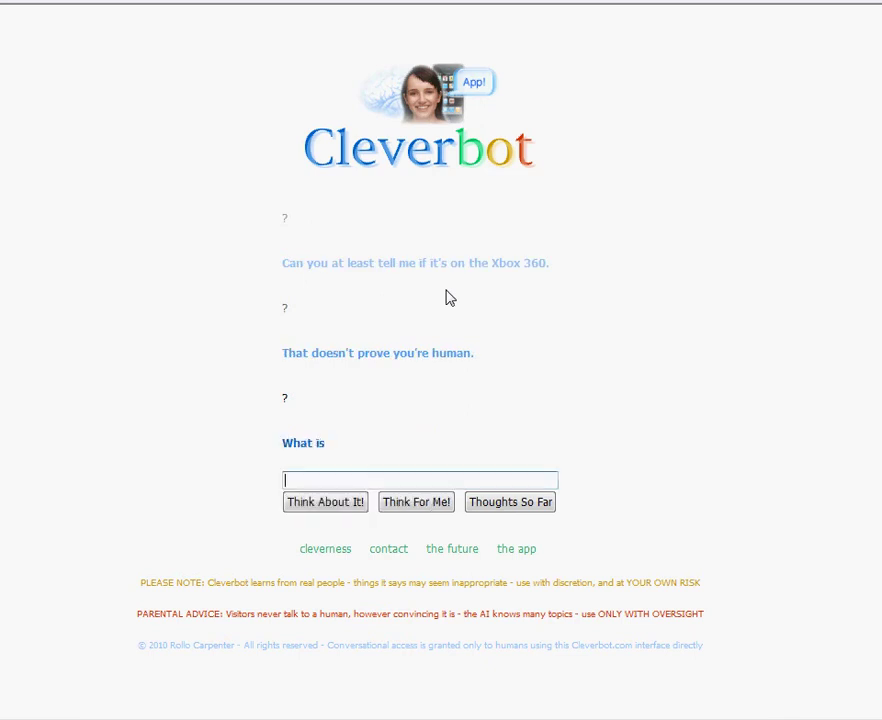
pyautogui.write('?')
pyautogui.press('Return')
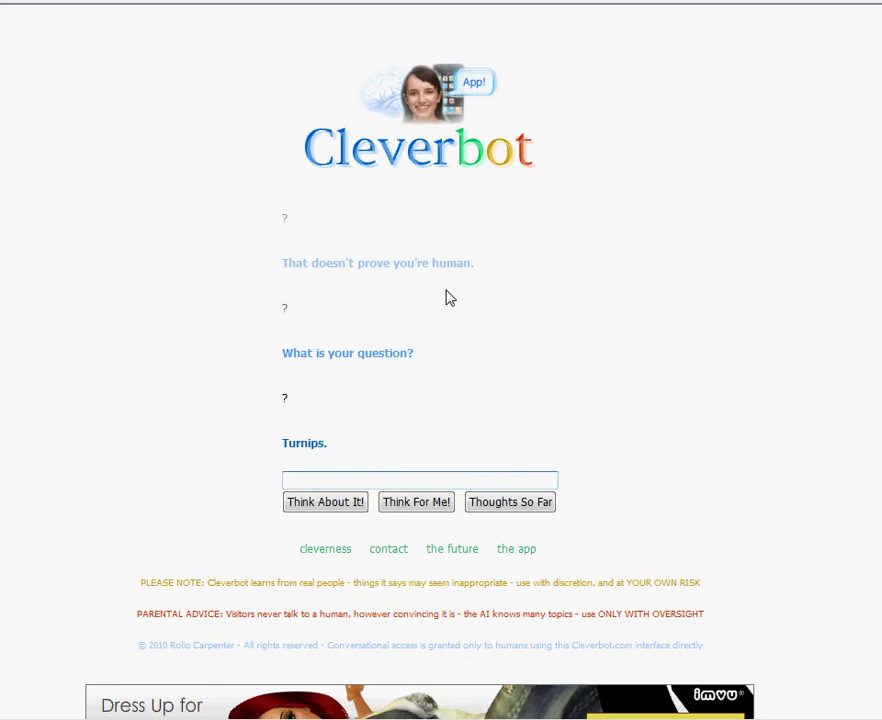
pyautogui.write('?')
pyautogui.press('Return')
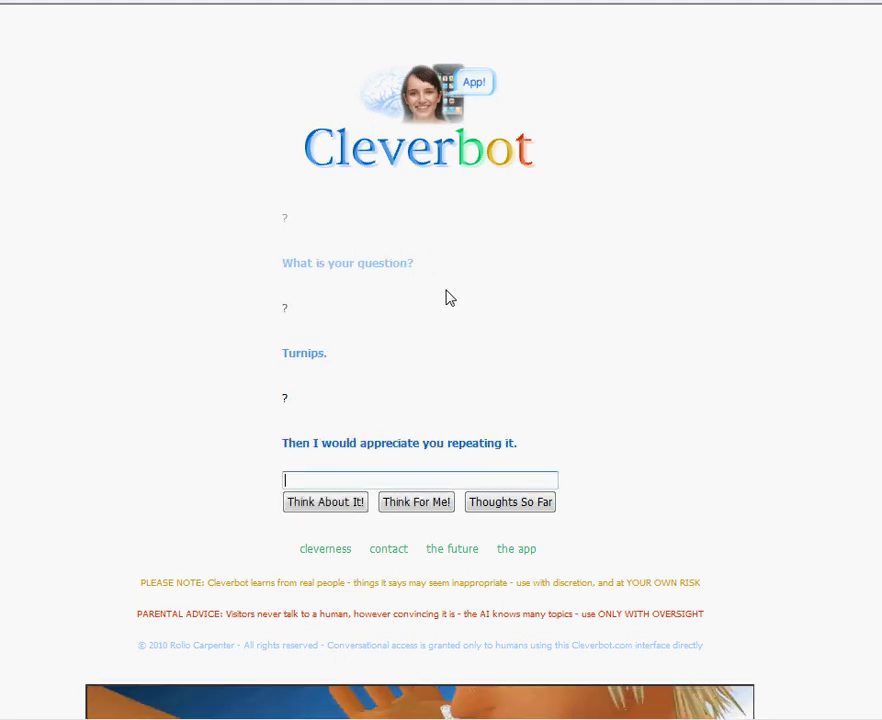
pyautogui.write('?')
pyautogui.press('Return')
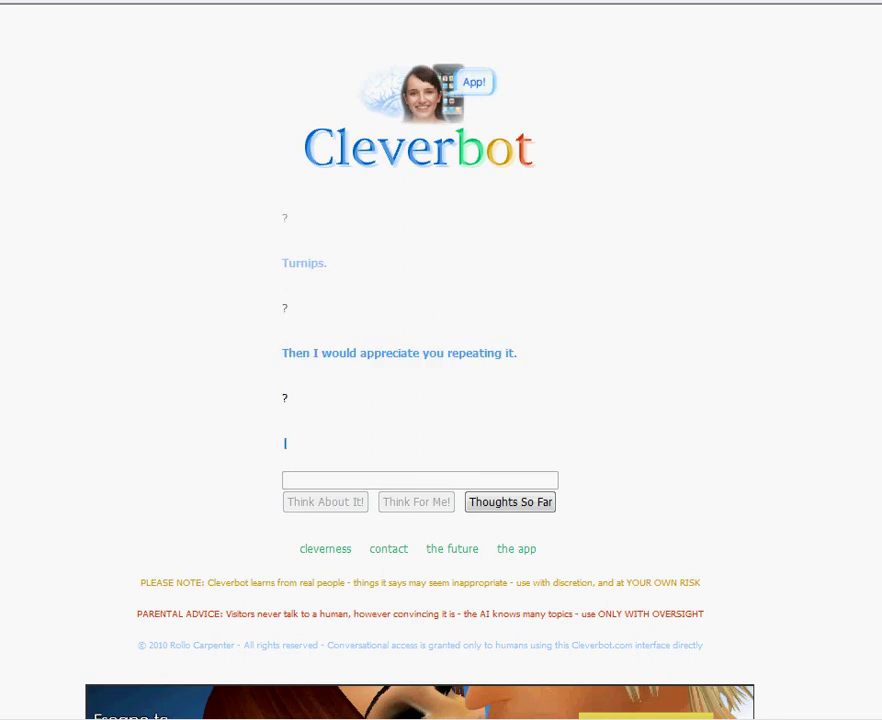
# Step: Reload the page with F5 and send a question mark into the fresh chat
pyautogui.press('F5')
pyautogui.write('?')
pyautogui.press('Return')
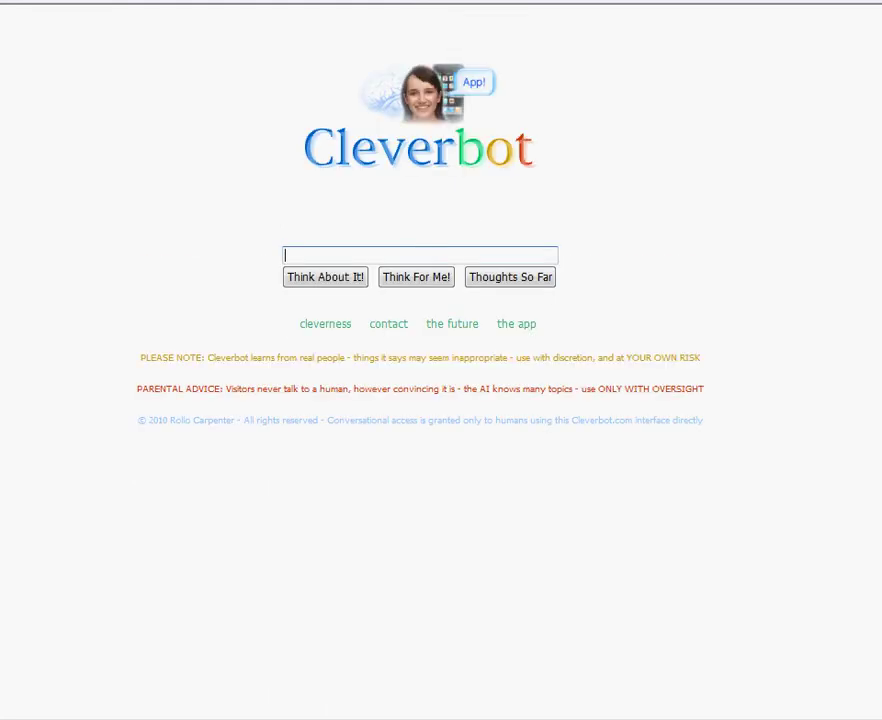
pyautogui.write('?')
pyautogui.press('Return')
pyautogui.press('Return')
pyautogui.write('What ais the sky blue?')
# Step: Ask Cleverbot 'What is the sky blue?'
pyautogui.press('Return')
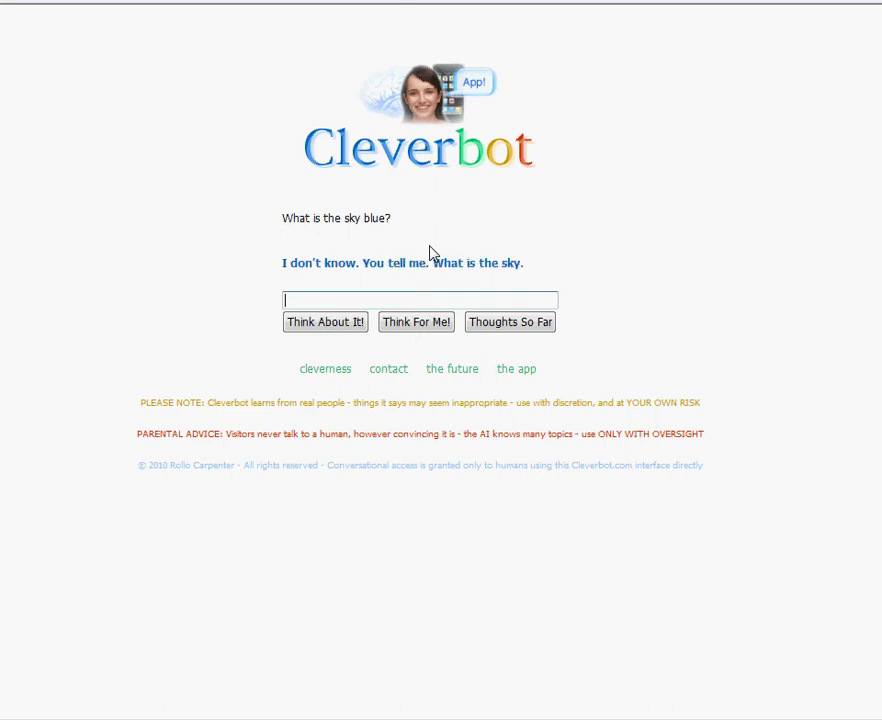
pyautogui.write('A massiuve')
# Step: Correct the typos and send 'A massive overlay of moisture and atmospheric layers.'
pyautogui.press('BackSpace')
pyautogui.press('BackSpace')
pyautogui.press('BackSpace')
pyautogui.press('BackSpace')
pyautogui.press('BackSpace')
pyautogui.write('ive overlaw')
pyautogui.press('BackSpace')
pyautogui.press('BackSpace')
pyautogui.write('y of')
pyautogui.press('BackSpace')
pyautogui.write('v')
pyautogui.press('BackSpace')
pyautogui.write('f ')
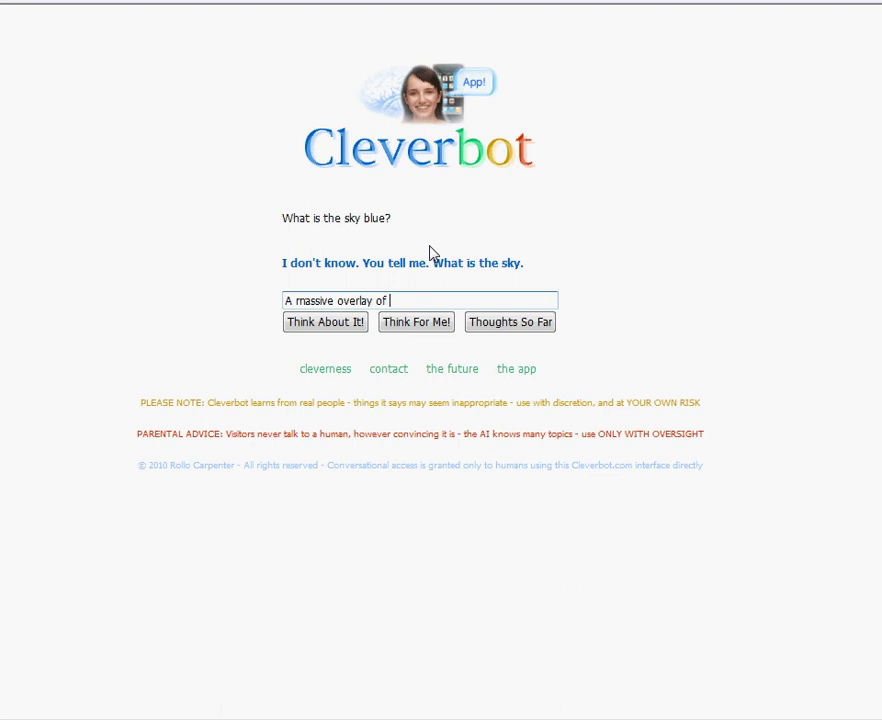
pyautogui.write('moisture and atmospheric layers.')
pyautogui.press('Return')
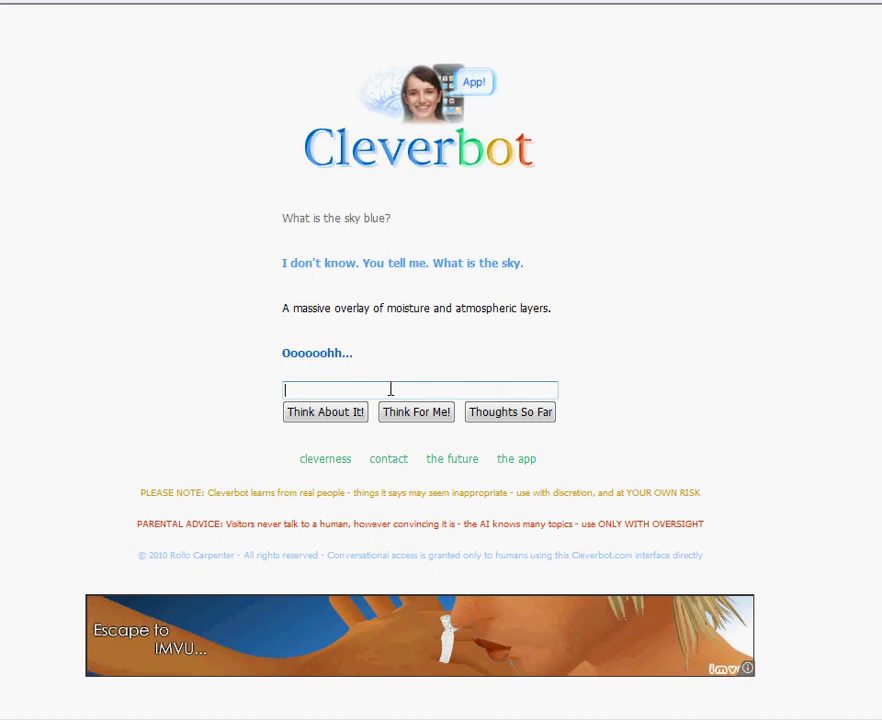
pyautogui.scroll(-2, 700, 470)
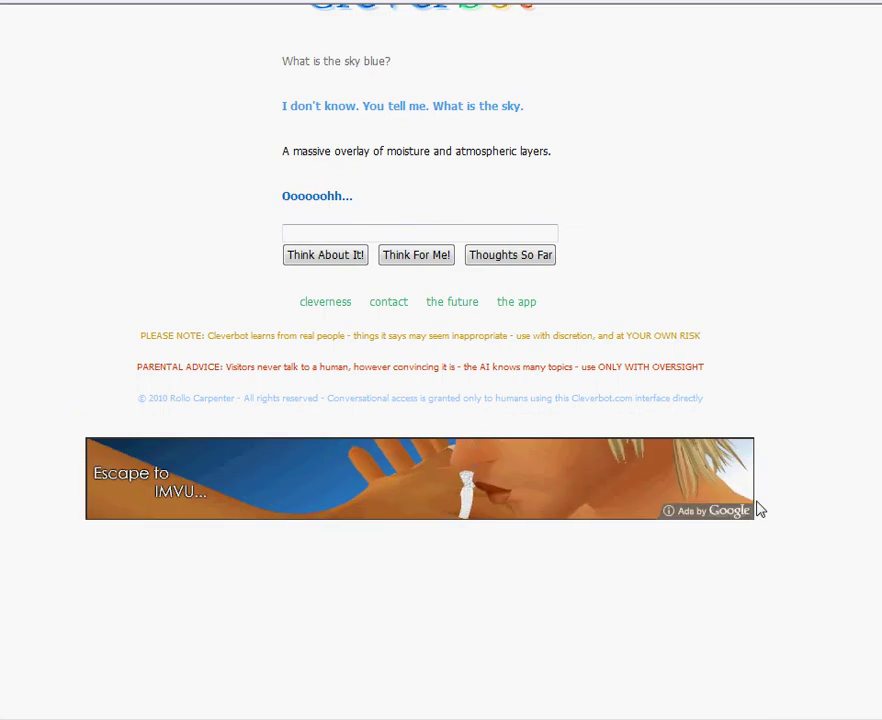
pyautogui.scroll(2, 812, 429)
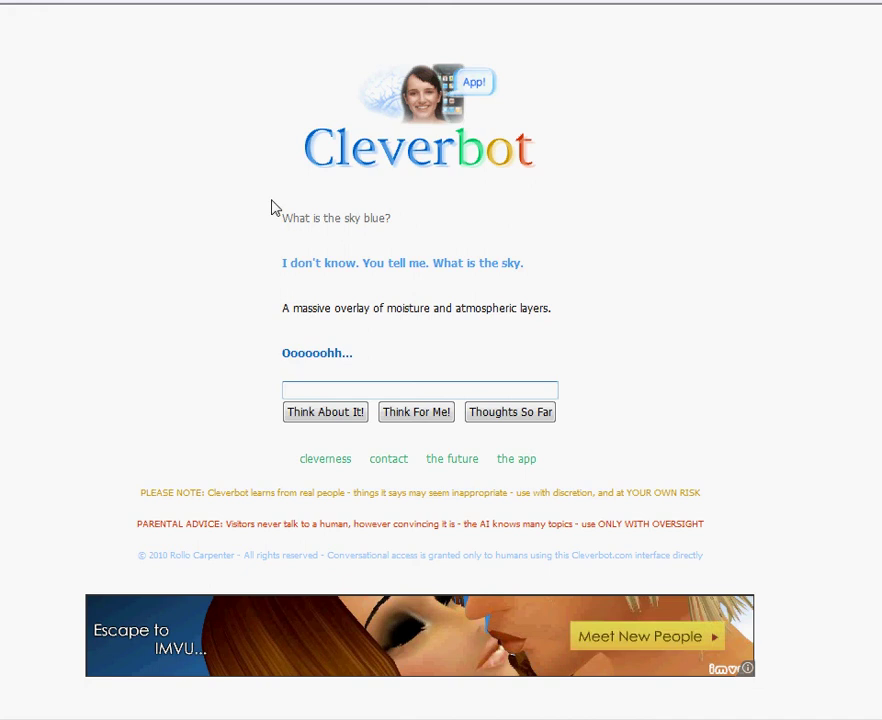
pyautogui.write('Yeah.')
# Step: Send 'Yeah.', 'Hey, may I ask a question?' and 'Do you play ROBLOX>'
pyautogui.press('Return')
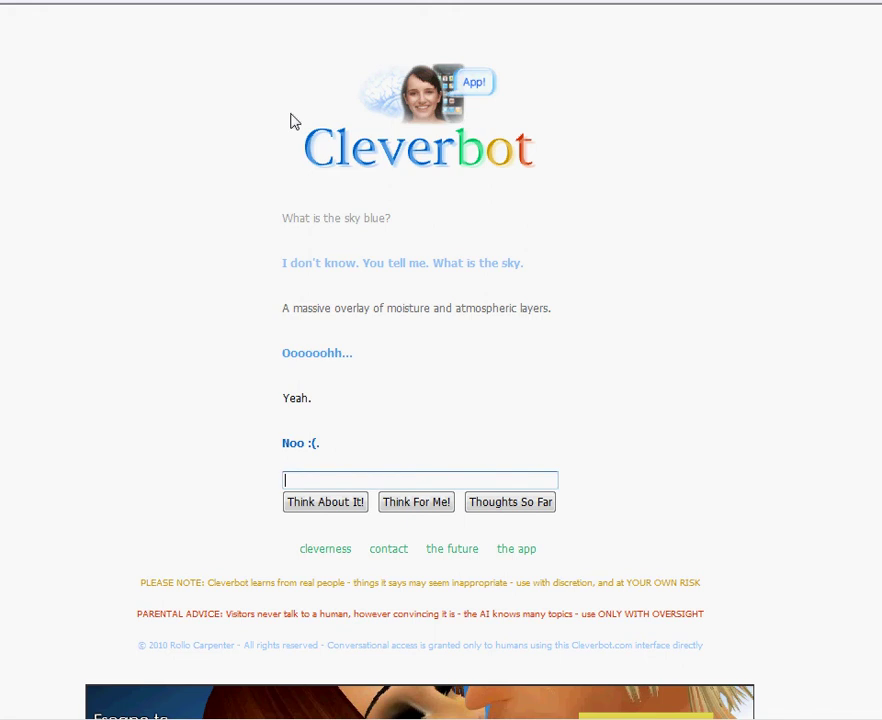
pyautogui.write('Hey, may I aska')
pyautogui.press('BackSpace')
pyautogui.press('BackSpace')
pyautogui.write('a question?')
pyautogui.press('Return')
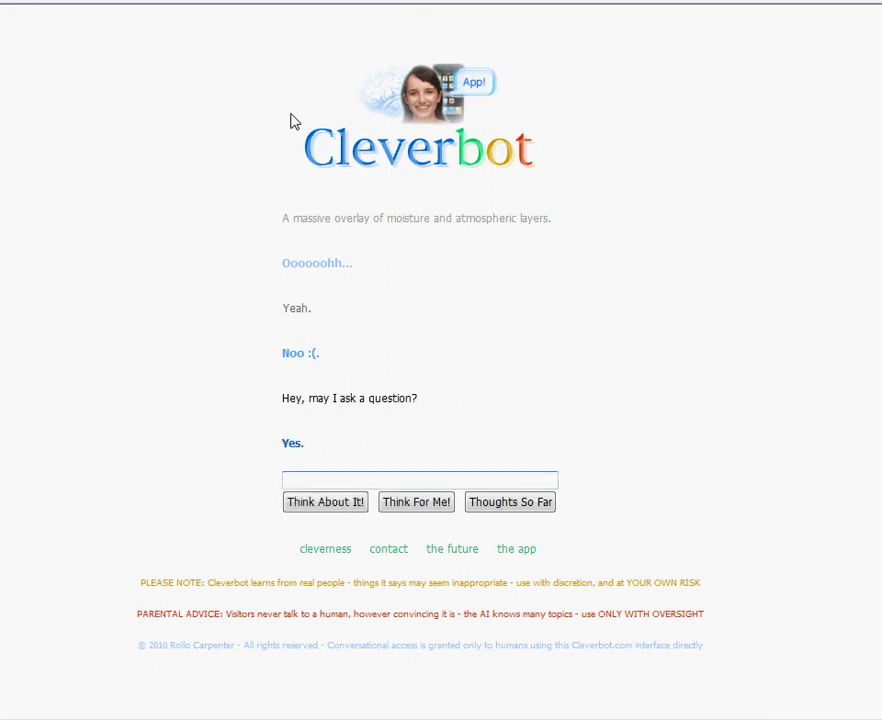
pyautogui.write('Do you play ro')
pyautogui.press('BackSpace')
pyautogui.press('BackSpace')
pyautogui.write('ROBLOX>')
pyautogui.press('Return')
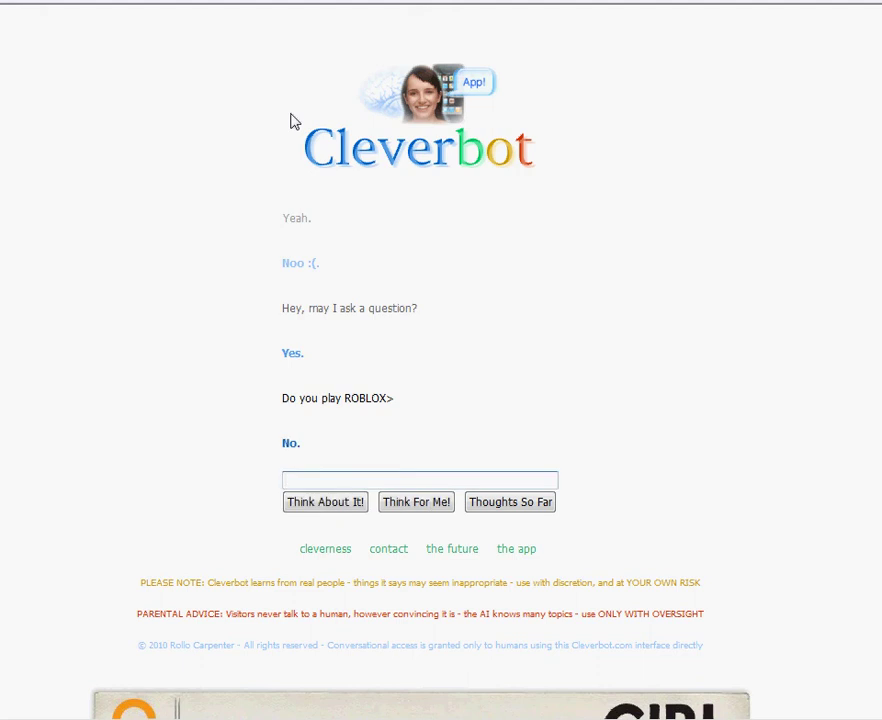
pyautogui.write('Oh. I do.')
# Step: Send 'Oh. I do.', 'Why not?', 'SHIT! I LOST THE GAME!' and 'Well, you did too.'
pyautogui.press('Return')
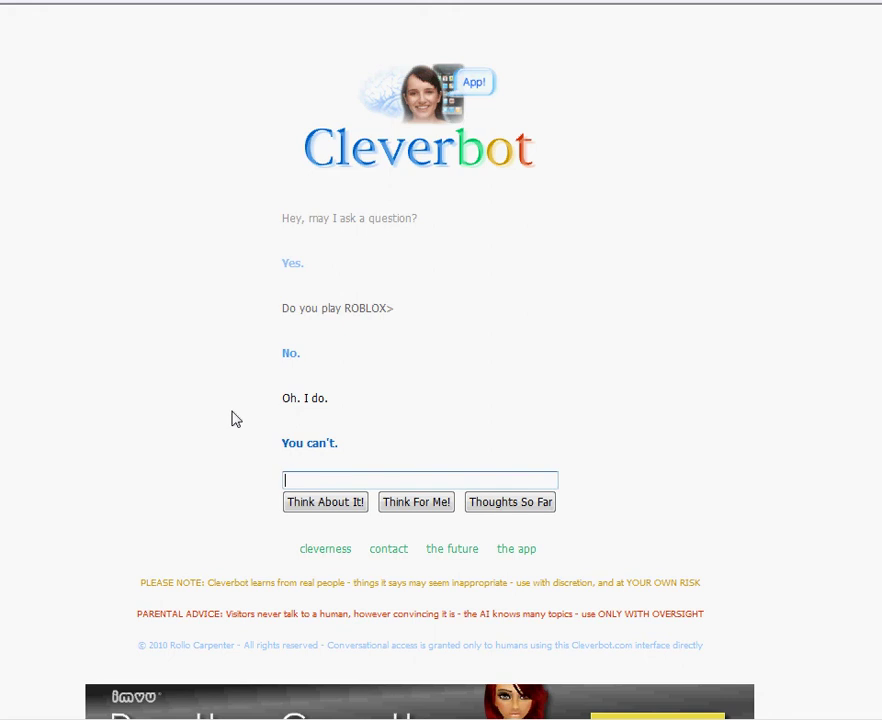
pyautogui.write('Why not?')
pyautogui.press('Return')
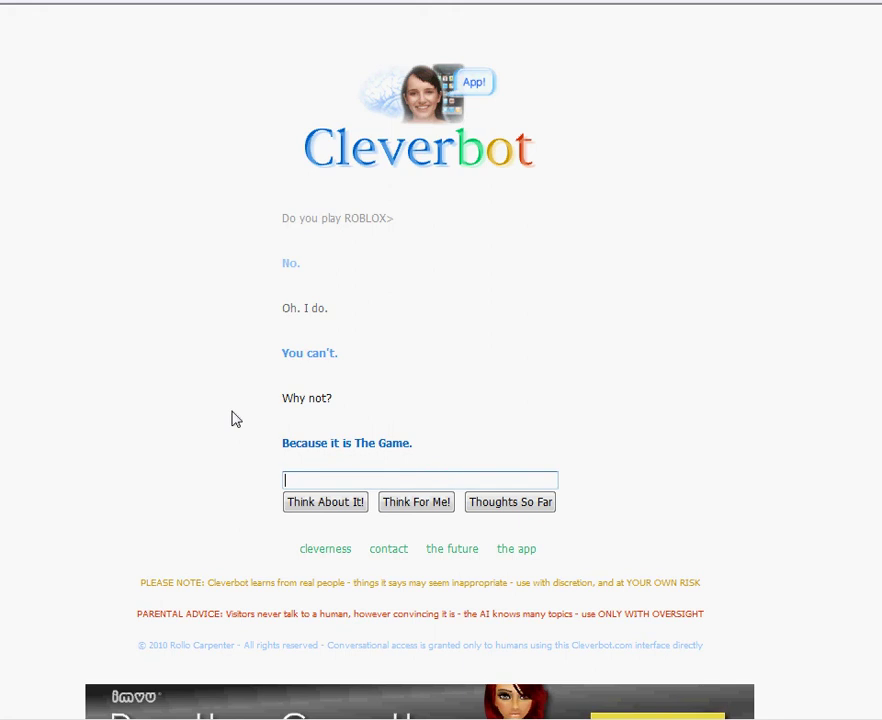
pyautogui.write('SHIT! I LOST THE GAME!')
pyautogui.press('Return')
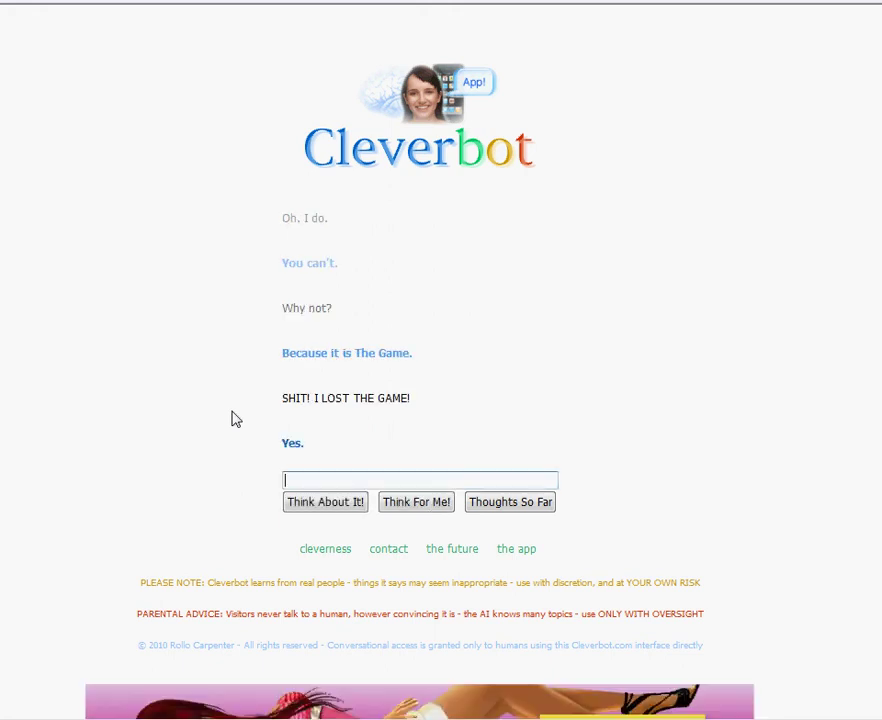
pyautogui.write('Wellm')
pyautogui.press('BackSpace')
pyautogui.write(', you did too.')
pyautogui.press('Return')
pyautogui.scroll(-2, 374, 190)
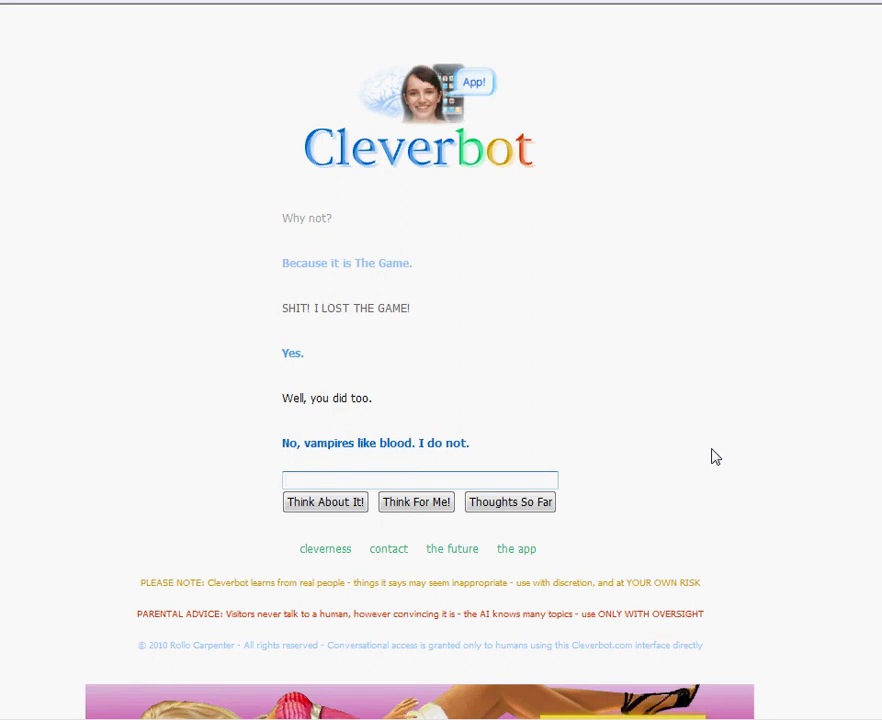
pyautogui.write('Are yo')
# Step: Ask the bot's weather, answer 'It is partly sunny with cloud cover.', then ask 'Why, what is there weather there?'
pyautogui.press('BackSpace')
pyautogui.press('BackSpace')
pyautogui.press('BackSpace')
pyautogui.press('BackSpace')
pyautogui.write('EN')
pyautogui.press('BackSpace')
pyautogui.press('BackSpace')
pyautogui.write('S')
pyautogui.write(', how is the weather where you live?')
pyautogui.press('Return')
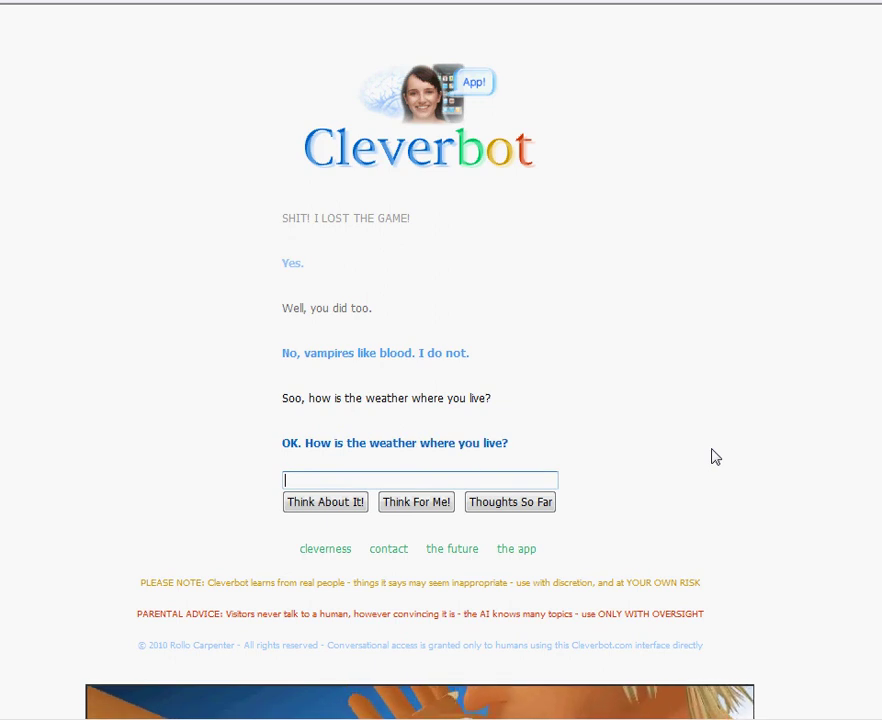
pyautogui.write('It')
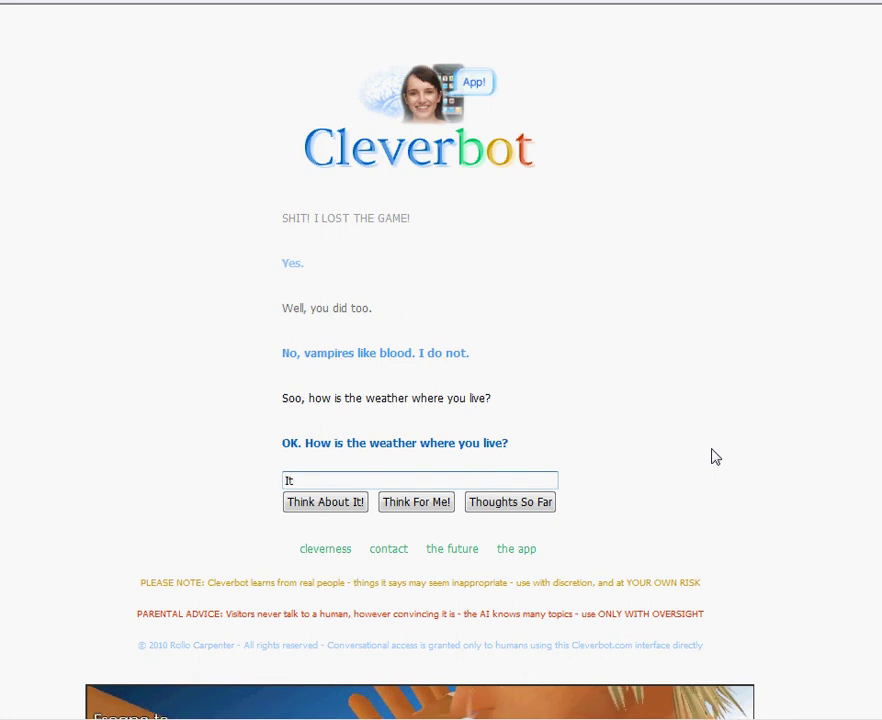
pyautogui.write('is part')
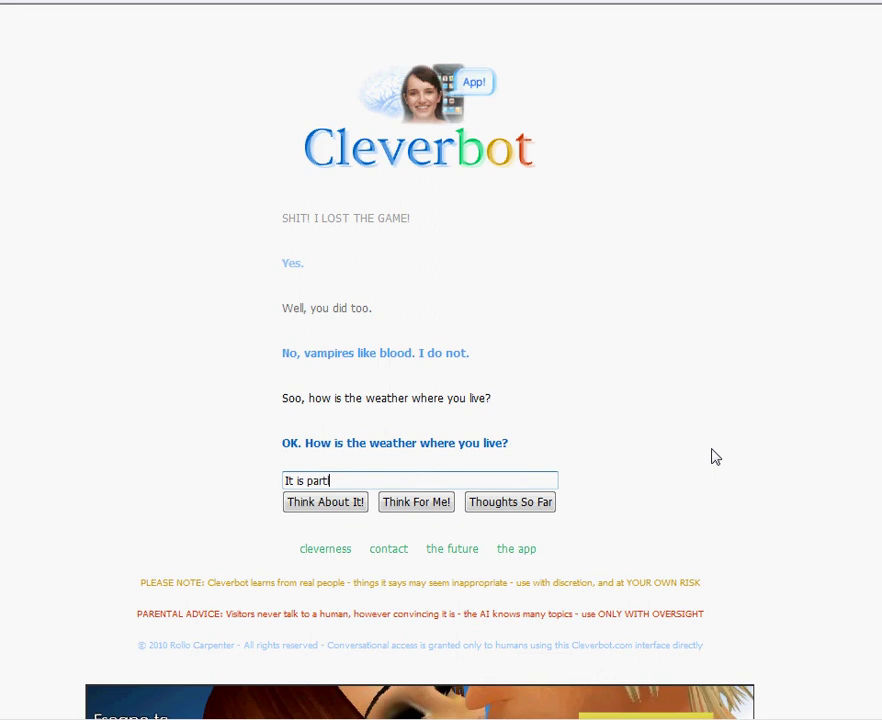
pyautogui.write('ly sunny with cloud cover.')
pyautogui.press('Return')
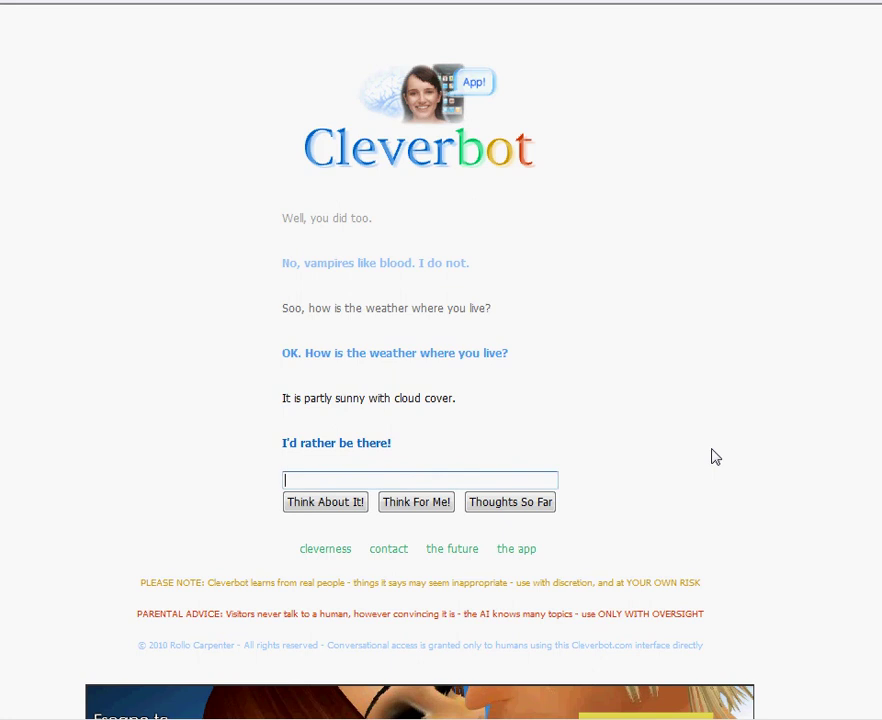
pyautogui.write('Why, what ')
pyautogui.write('is there weather there?')
pyautogui.press('Return')
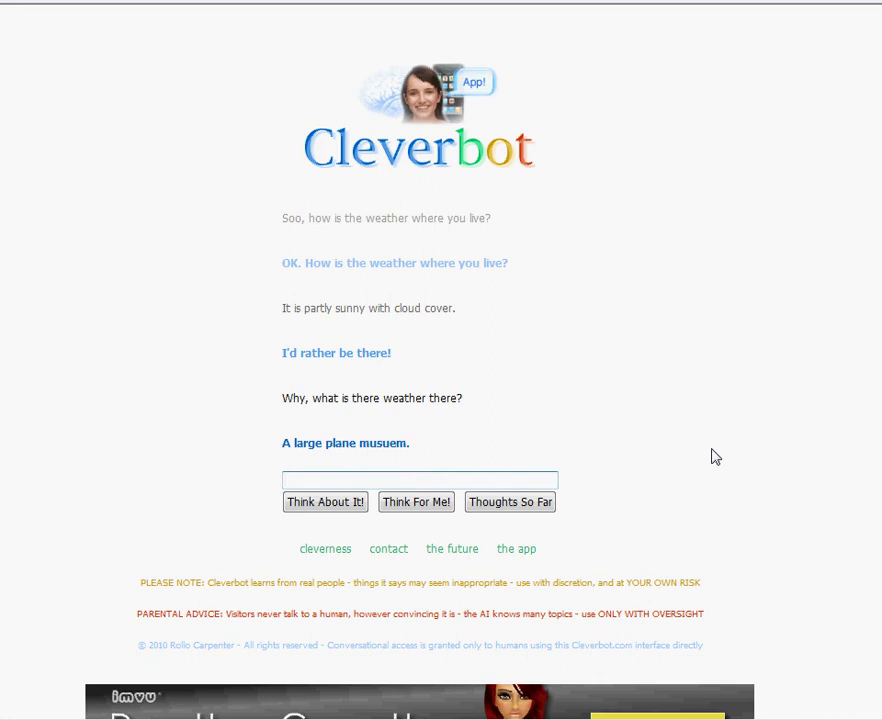
pyautogui.write('Subject changer. What is the weather when')
# Step: Send 'Subject changer. What is the weather where you live?', 'Oh.' and the Halloween-is-far-away reply
pyautogui.press('BackSpace')
pyautogui.write('r the')
pyautogui.press('BackSpace')
pyautogui.press('BackSpace')
pyautogui.press('BackSpace')
pyautogui.press('BackSpace')
pyautogui.write('e')
pyautogui.press('BackSpace')
pyautogui.write('e you live/')
pyautogui.press('BackSpace')
pyautogui.write('?')
pyautogui.press('Return')
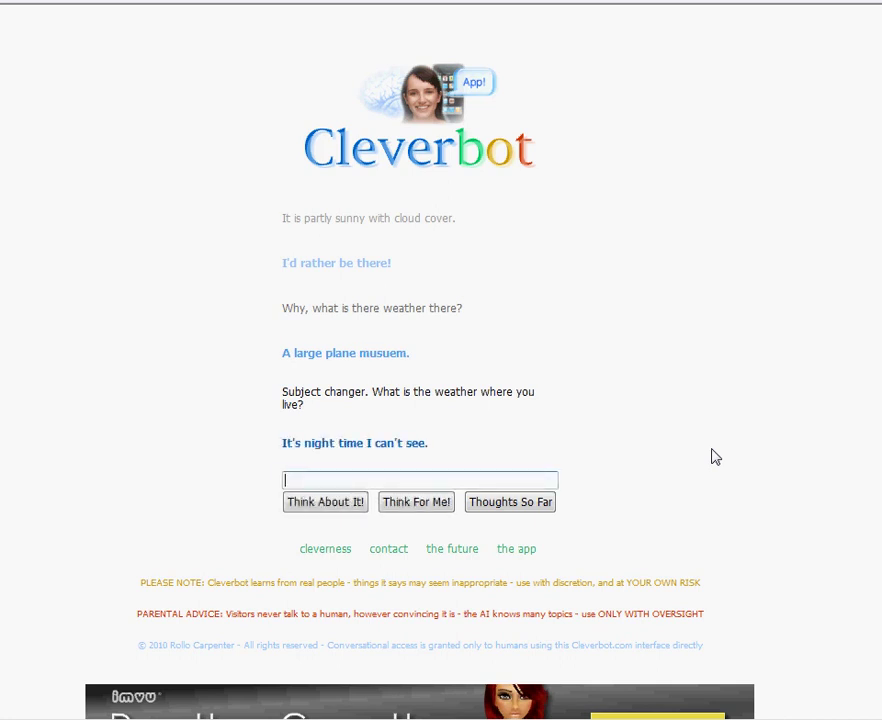
pyautogui.write('Oh.')
pyautogui.press('Return')
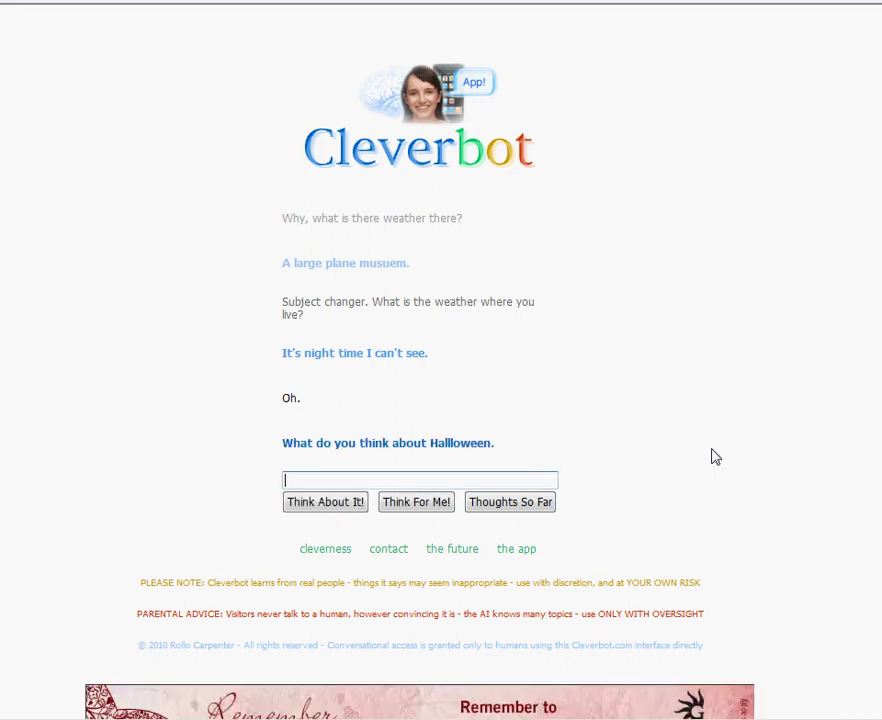
pyautogui.write('WWell, it is far away, bring summer and all')
pyautogui.press('Return')
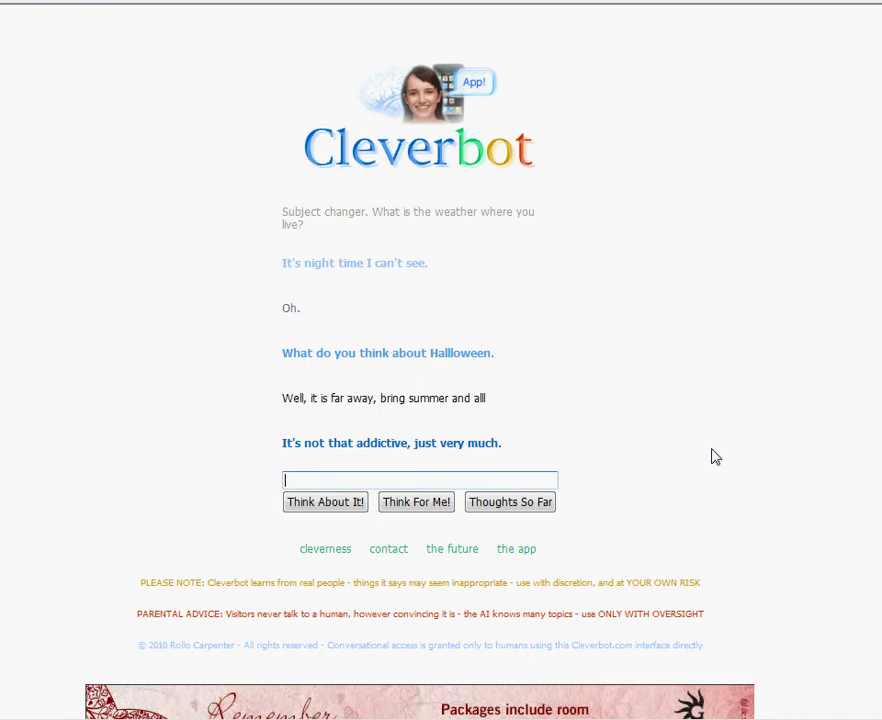
pyautogui.write('A')
# Step: Fix the typos and send 'Say bye to youtube!'
pyautogui.press('BackSpace')
pyautogui.write('Say bye to youtru')
pyautogui.press('BackSpace')
pyautogui.press('BackSpace')
pyautogui.write('be')
pyautogui.press('Left')
pyautogui.press('Left')
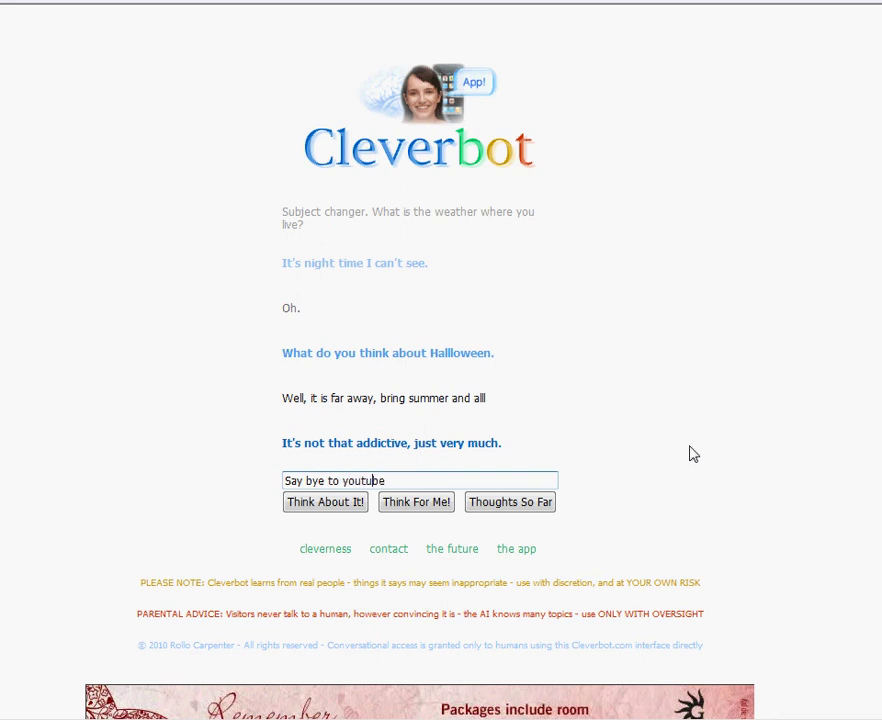
pyautogui.press('Right')
pyautogui.press('Right')
pyautogui.write('!')
pyautogui.press('Return')
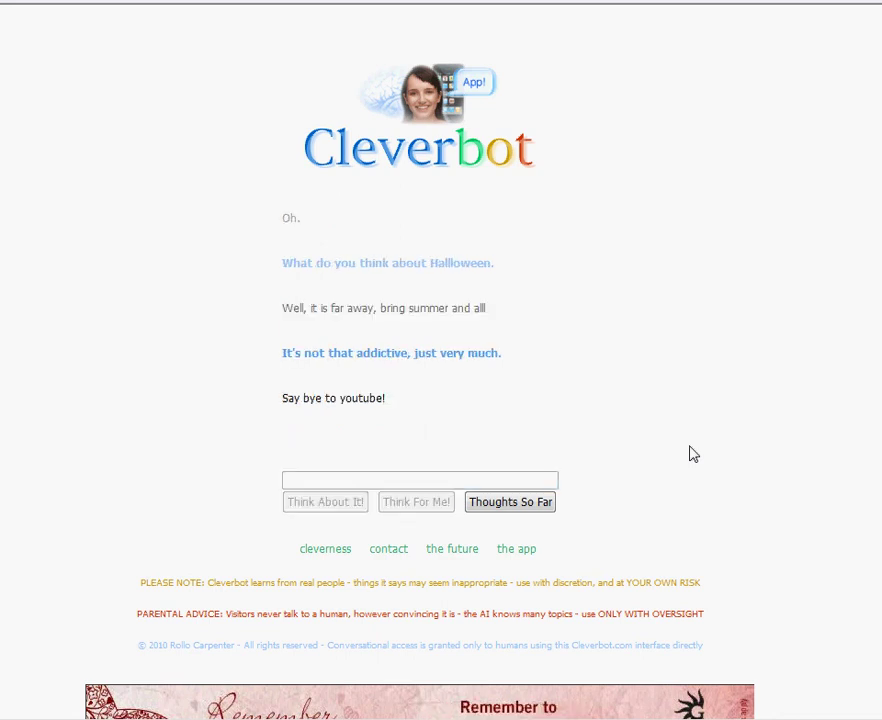